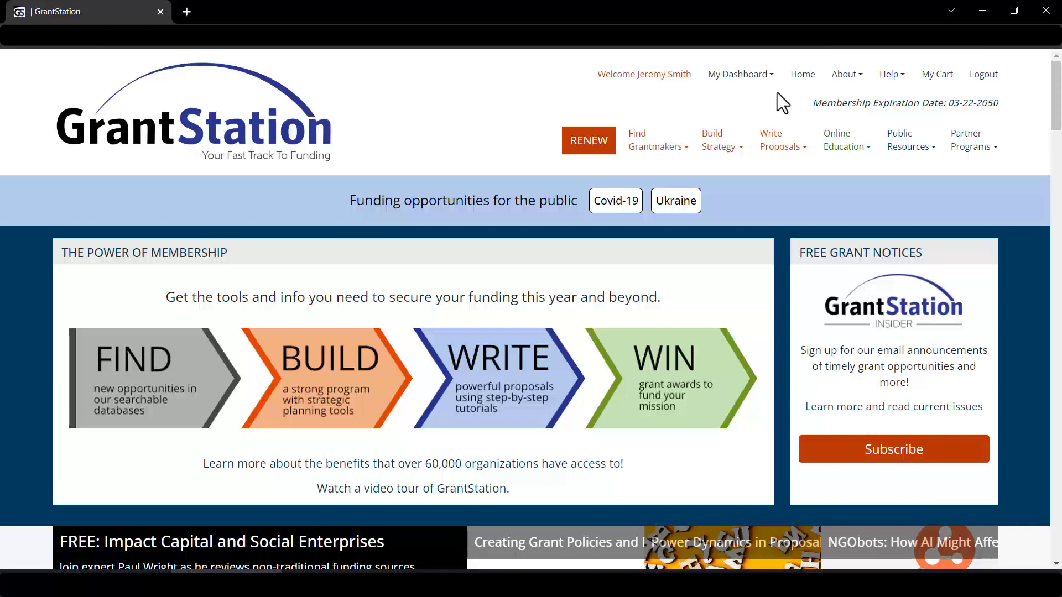
Step: Go to My Dashboard's Projects page and scroll down to the saved projects table
left_click(769, 77)
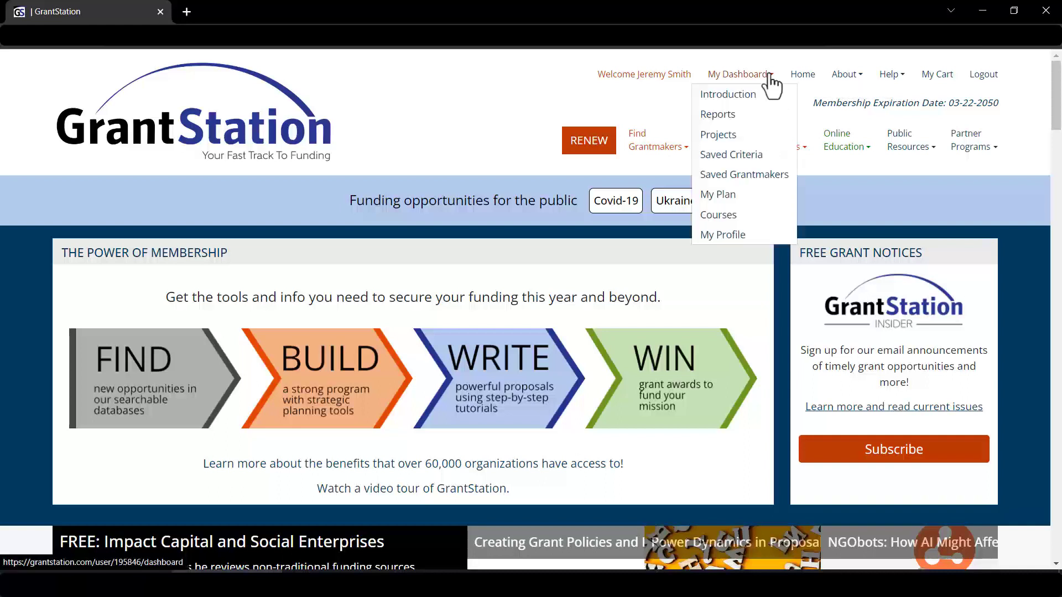
left_click(741, 138)
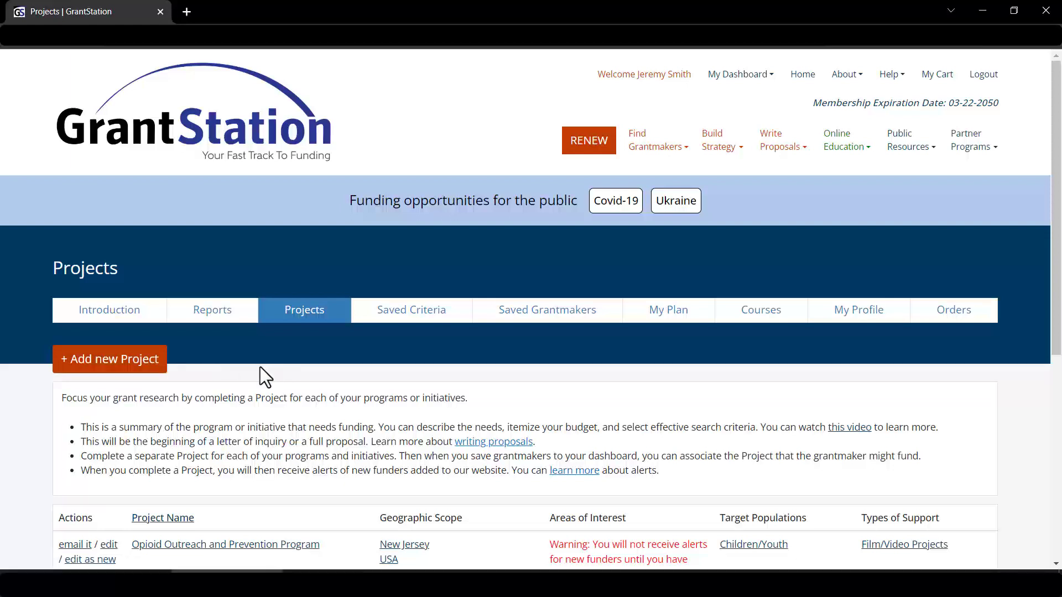
scroll(260, 367, "down", 1)
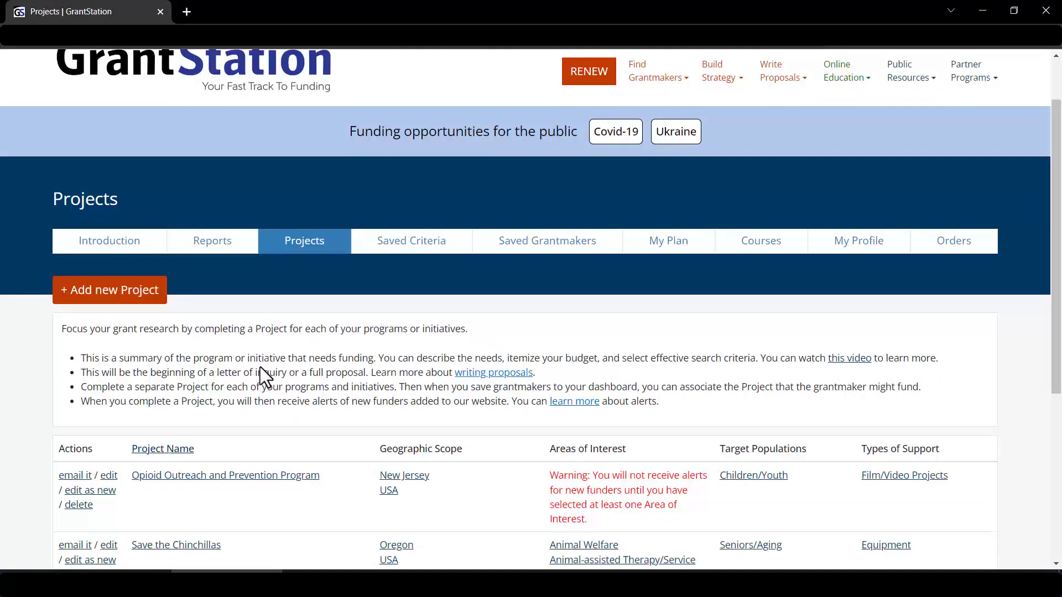
scroll(261, 368, "down", 1)
Step: Edit the Opioid Outreach and Prevention Program, skim its Description, then show its Statement of Need
left_click(108, 410)
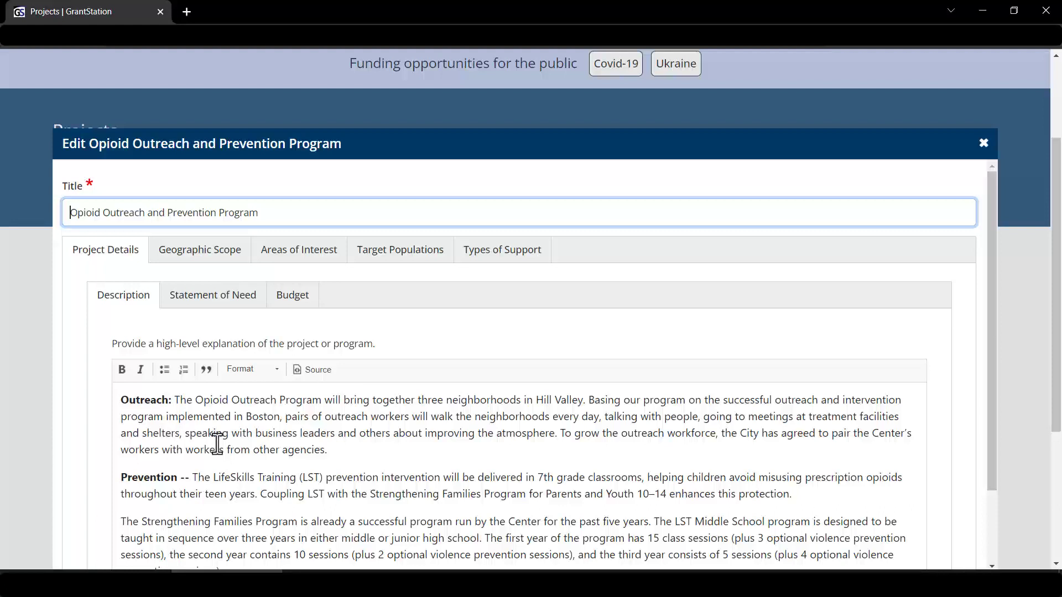
left_click(225, 469)
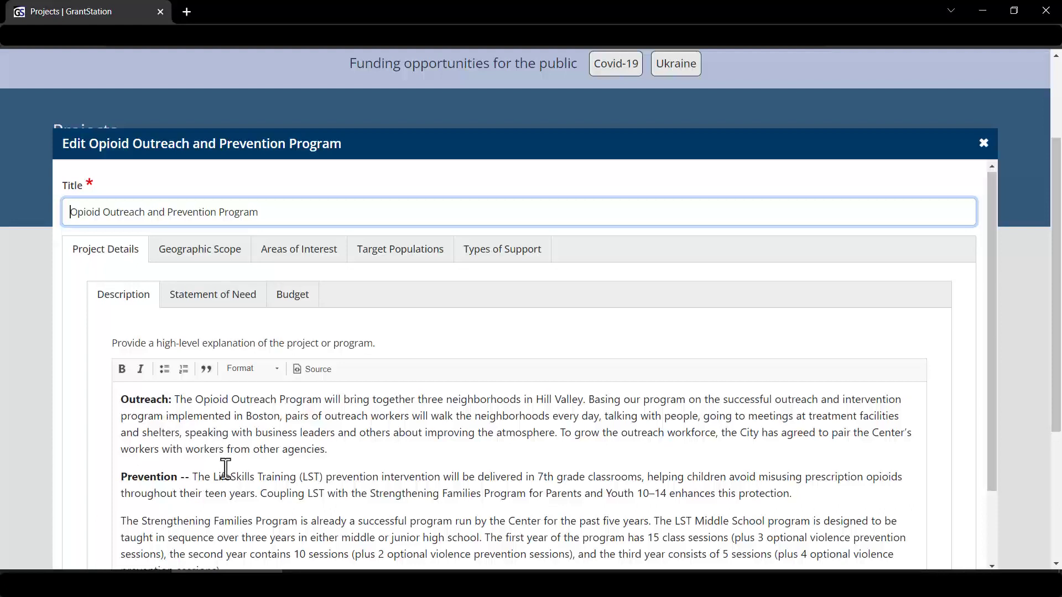
scroll(226, 469, "down", 1)
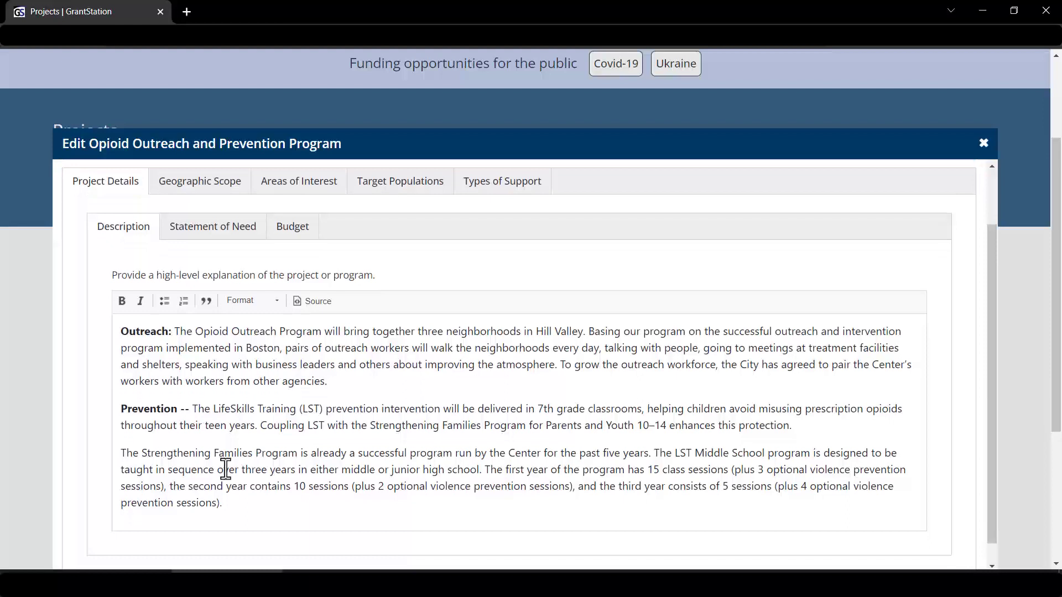
scroll(226, 469, "up", 1)
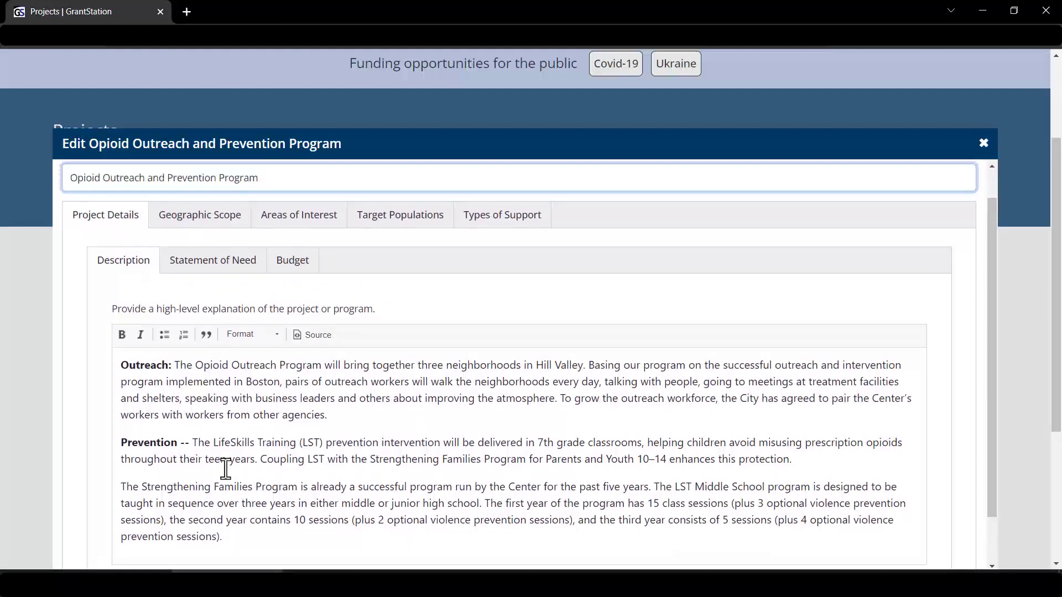
left_click(226, 315)
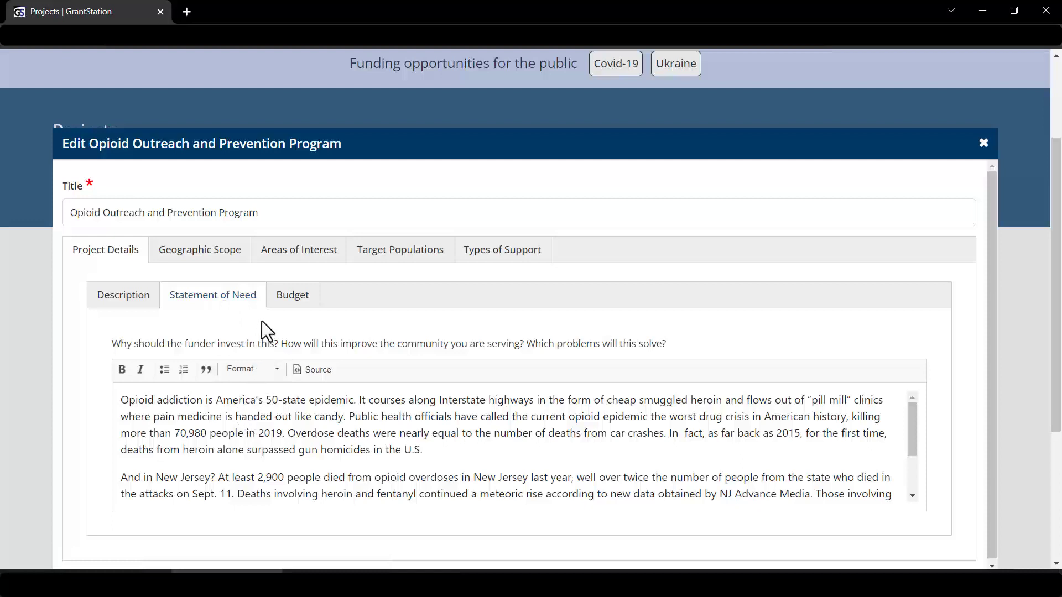
Step: Review the Budget line items, then show the North America, USA and New Jersey geographic scope
left_click(282, 299)
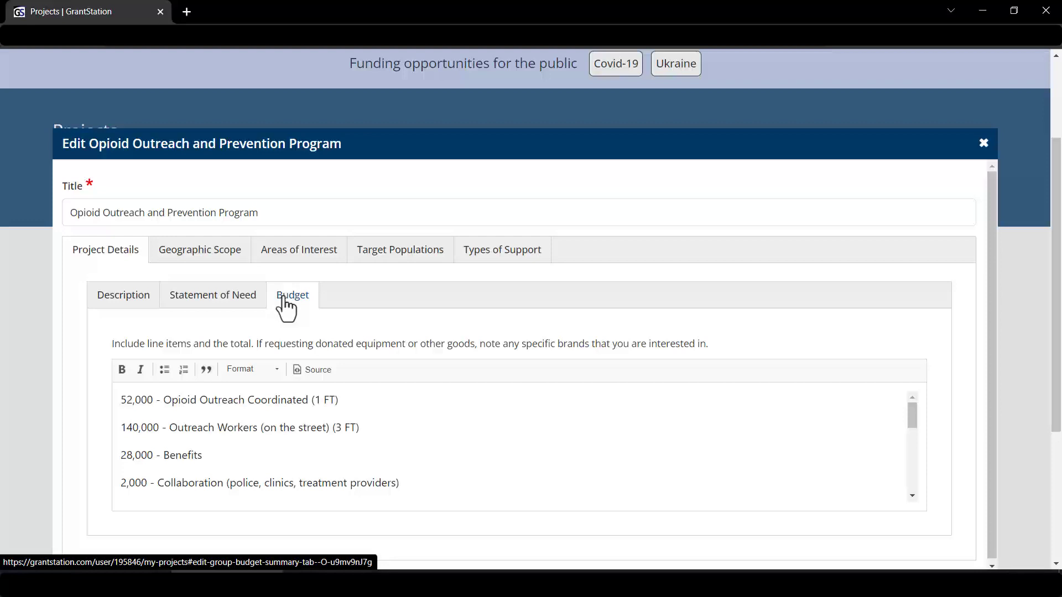
left_click(215, 260)
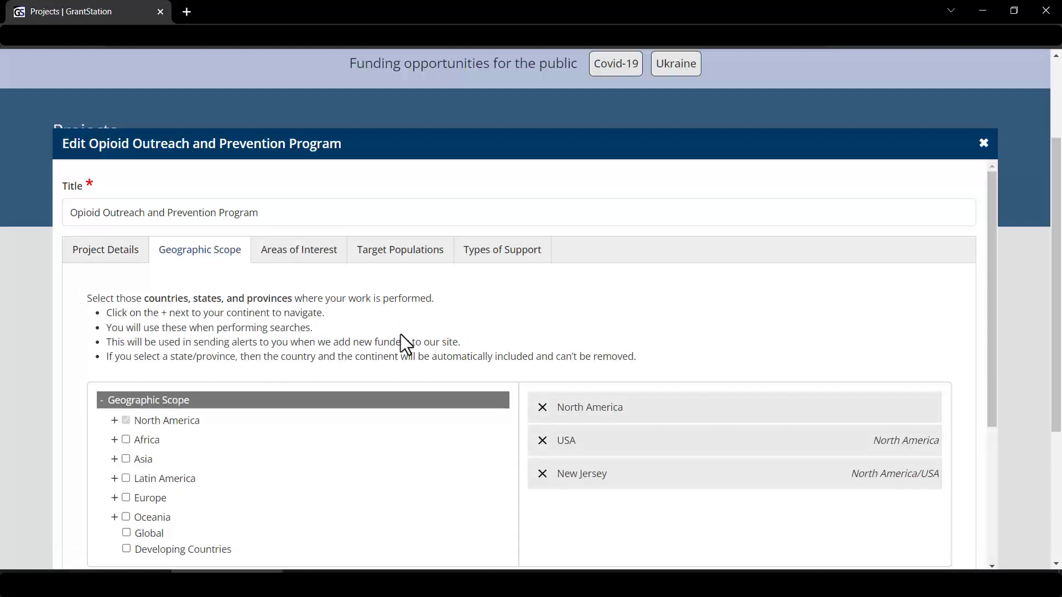
Step: Review the Hill Valley geographic focus, then bring up the Areas of Interest categories
scroll(410, 379, "down", 2)
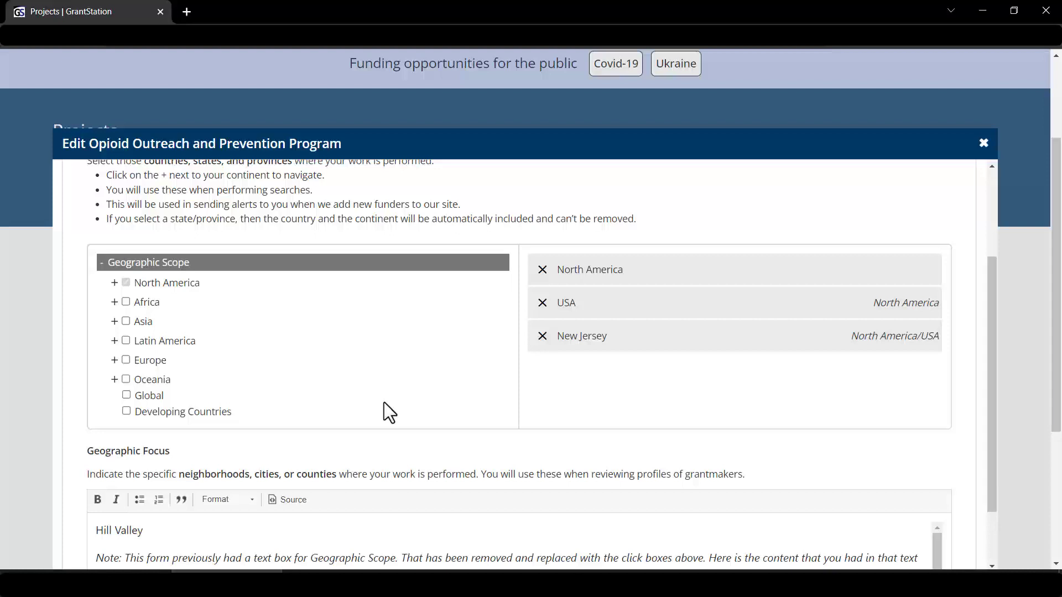
scroll(390, 412, "down", 2)
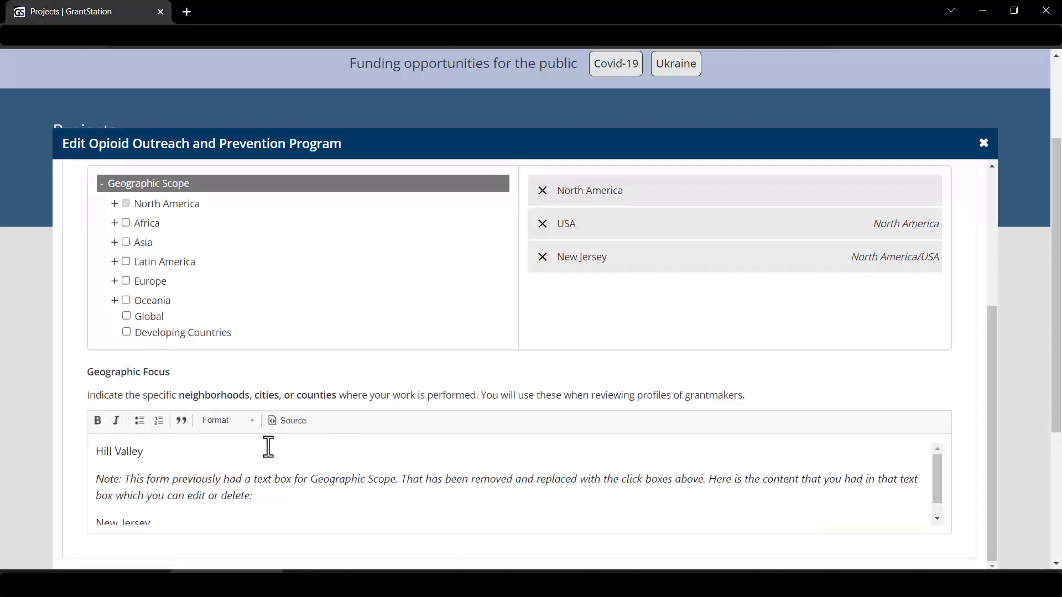
scroll(268, 447, "down", 1)
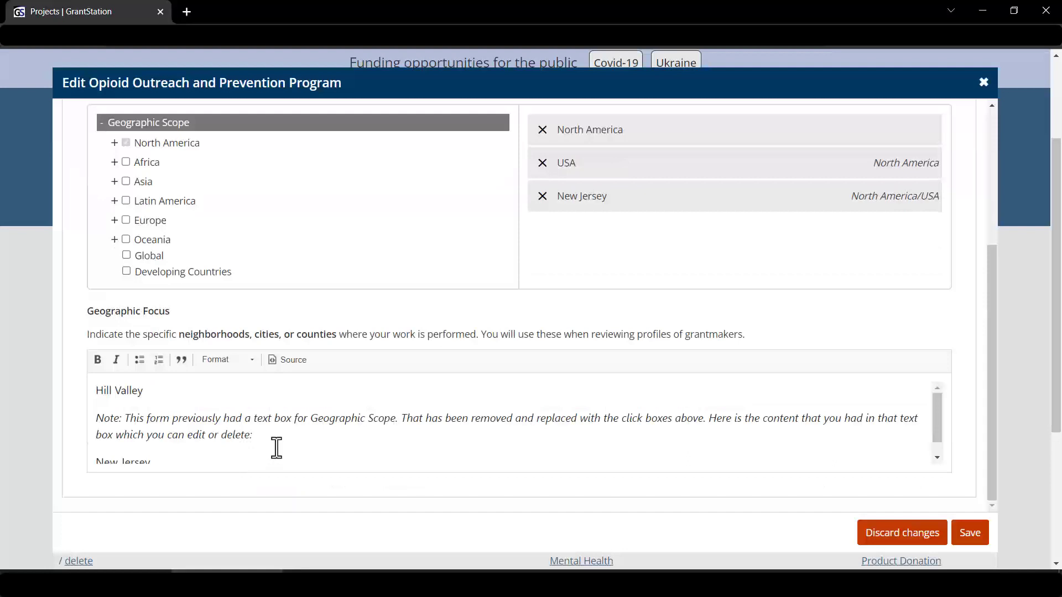
scroll(276, 448, "up", 4)
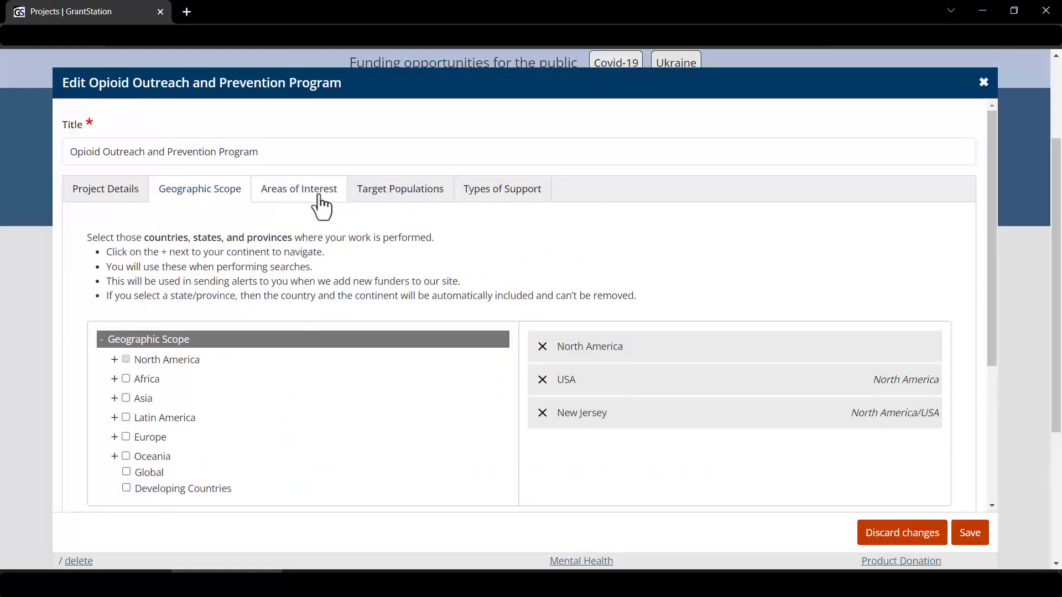
left_click(321, 206)
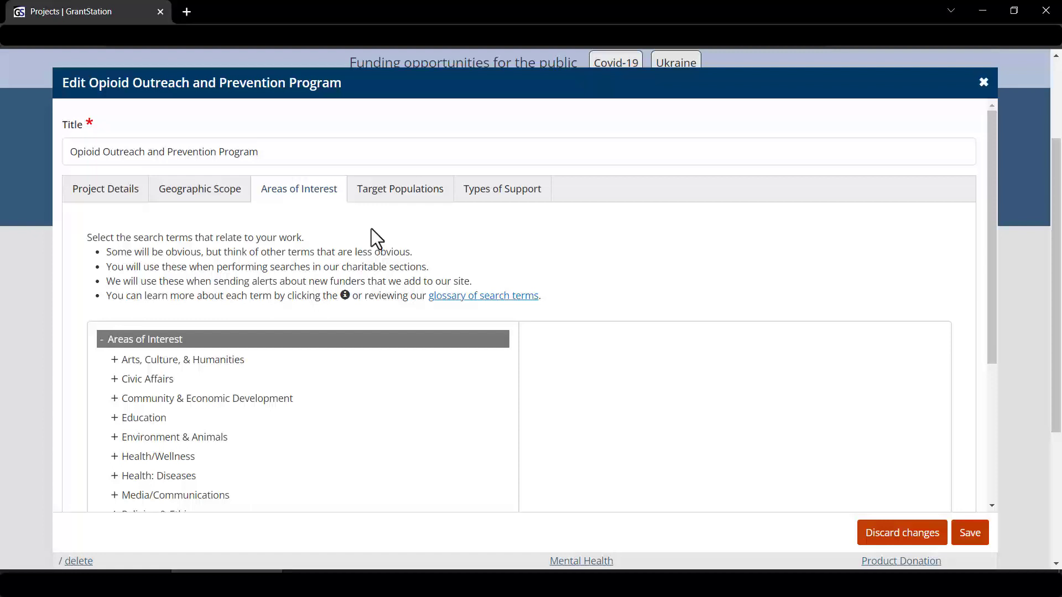
scroll(371, 233, "down", 3)
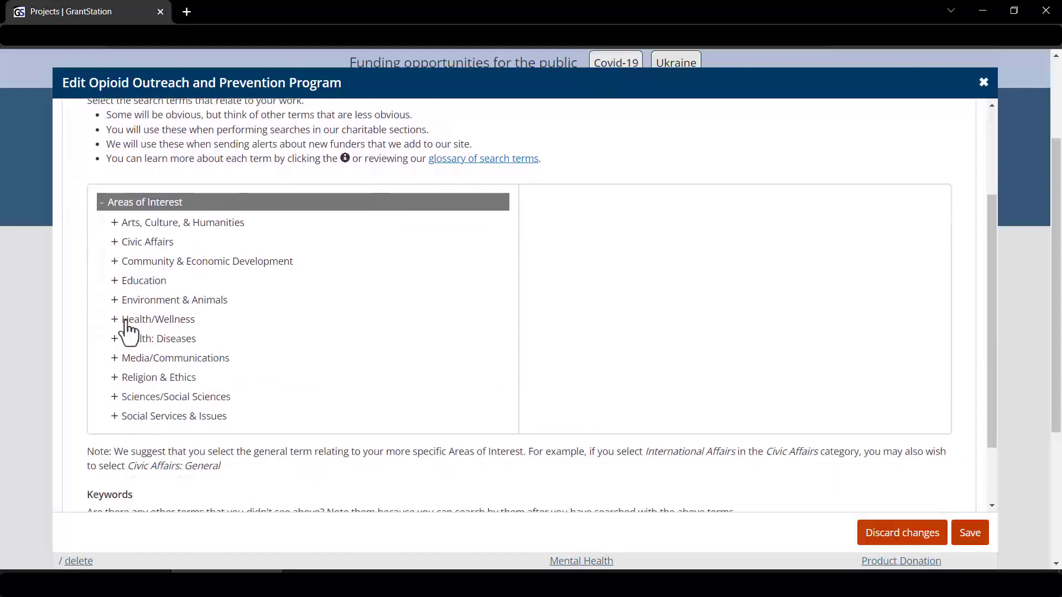
Step: Expand Health/Wellness and tick General and Healthcare Delivery/Access as areas of interest
left_click(114, 320)
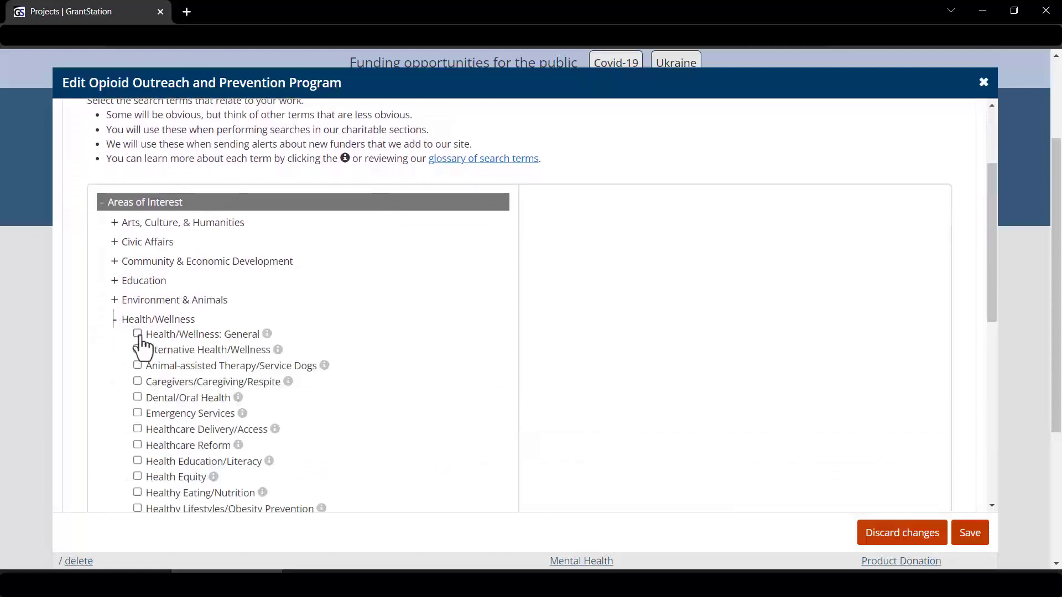
left_click(137, 334)
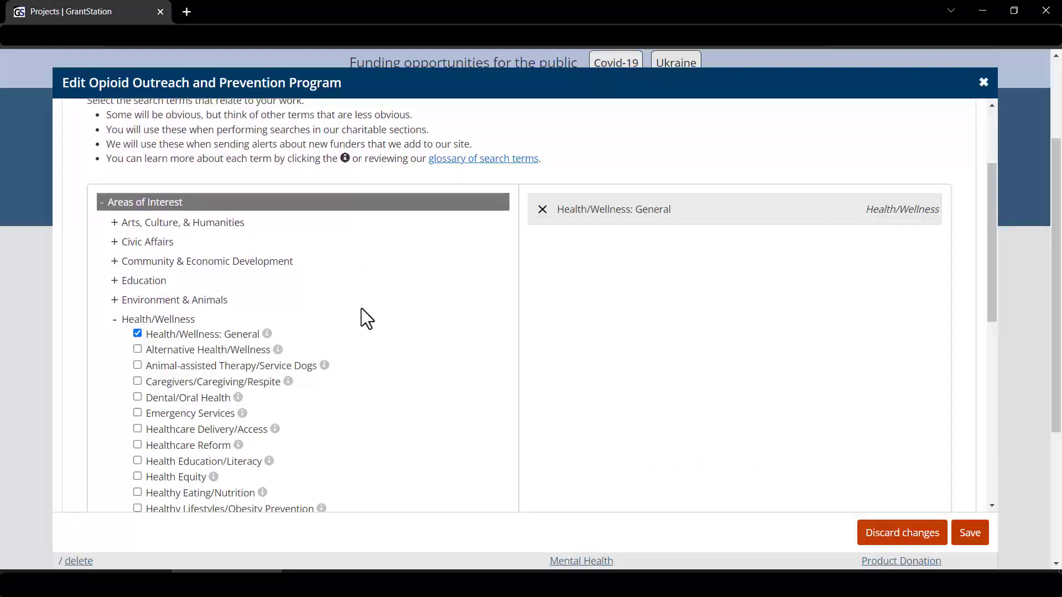
left_click(137, 429)
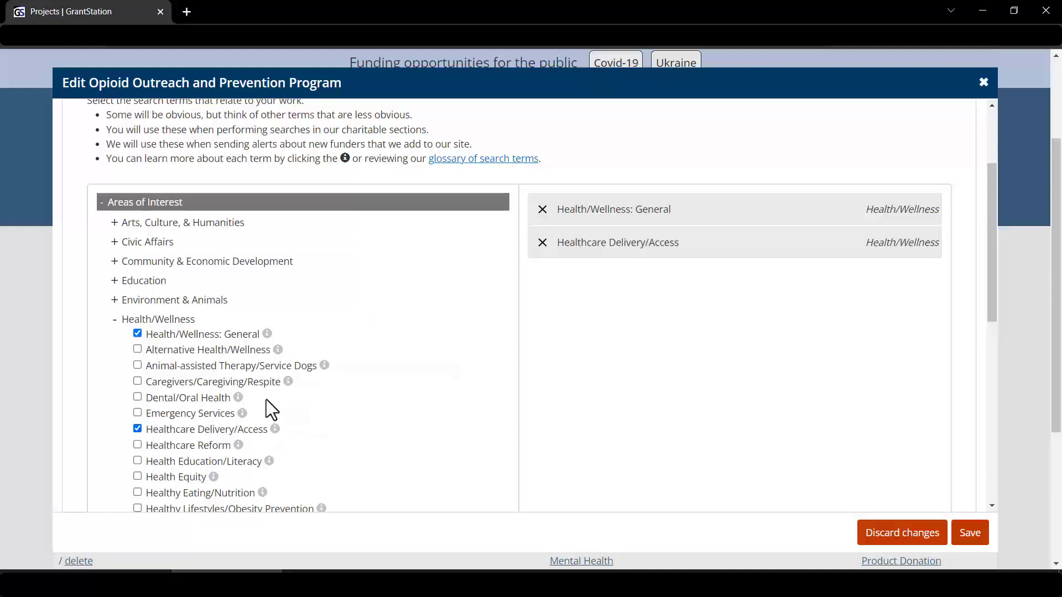
scroll(266, 399, "down", 5)
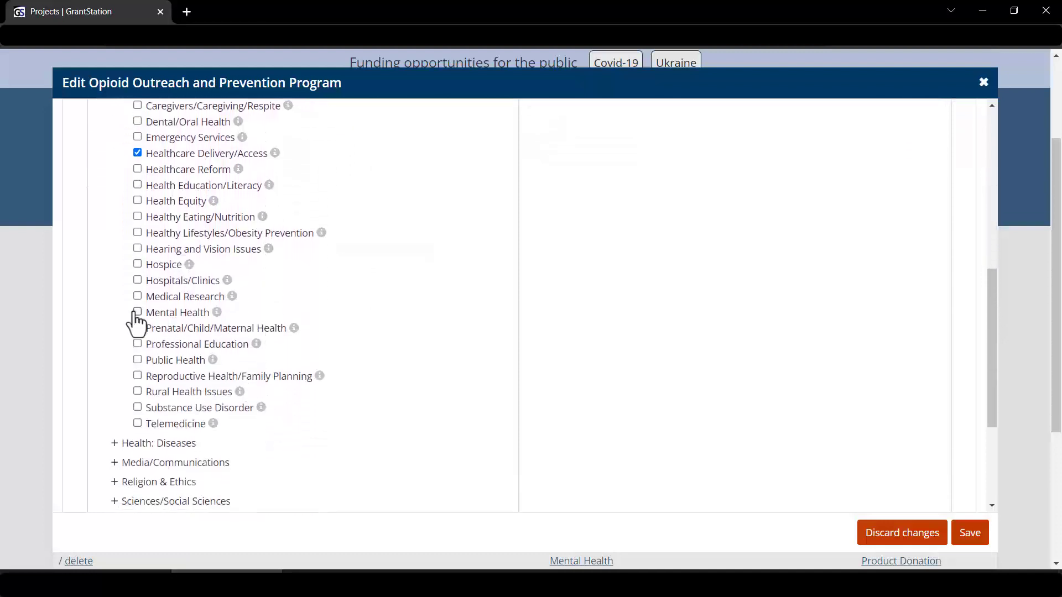
Step: Also tick Mental Health, Public Health and Substance Use Disorder under Health/Wellness
left_click(138, 313)
left_click(137, 361)
left_click(137, 409)
scroll(137, 409, "down", 1)
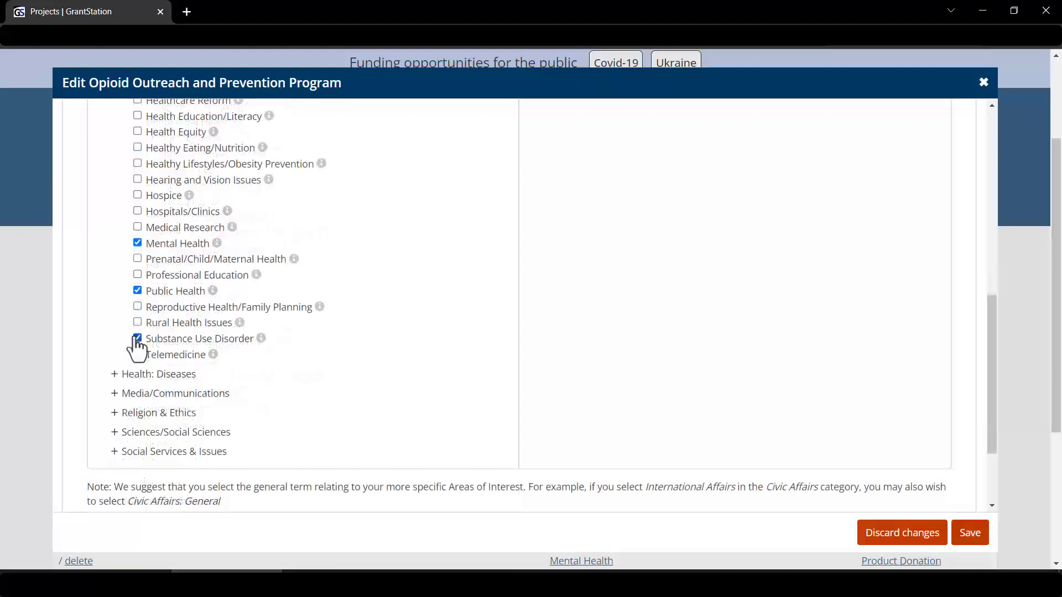
scroll(137, 346, "up", 10)
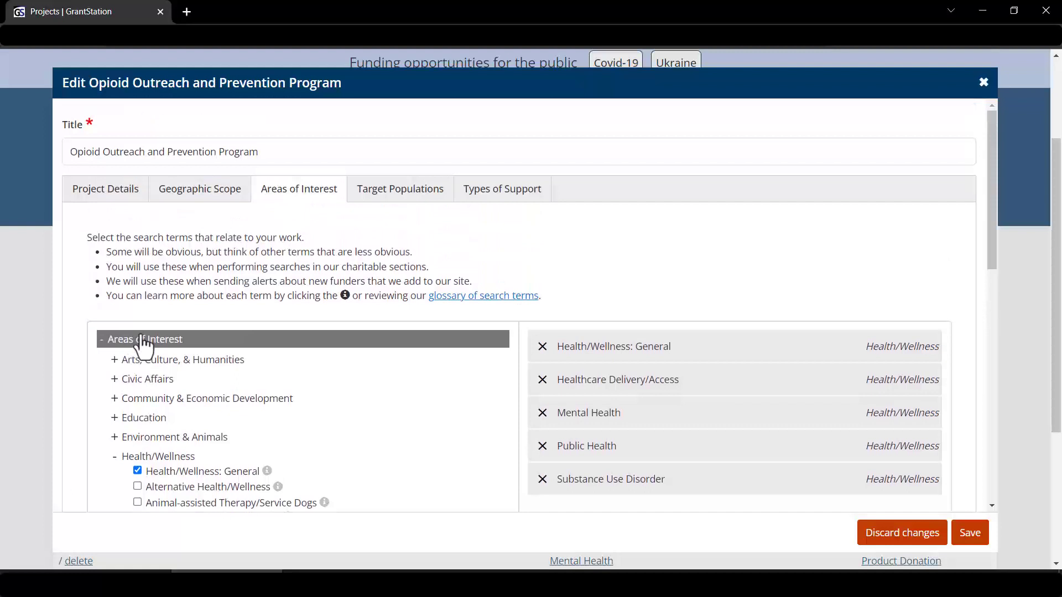
left_click(414, 205)
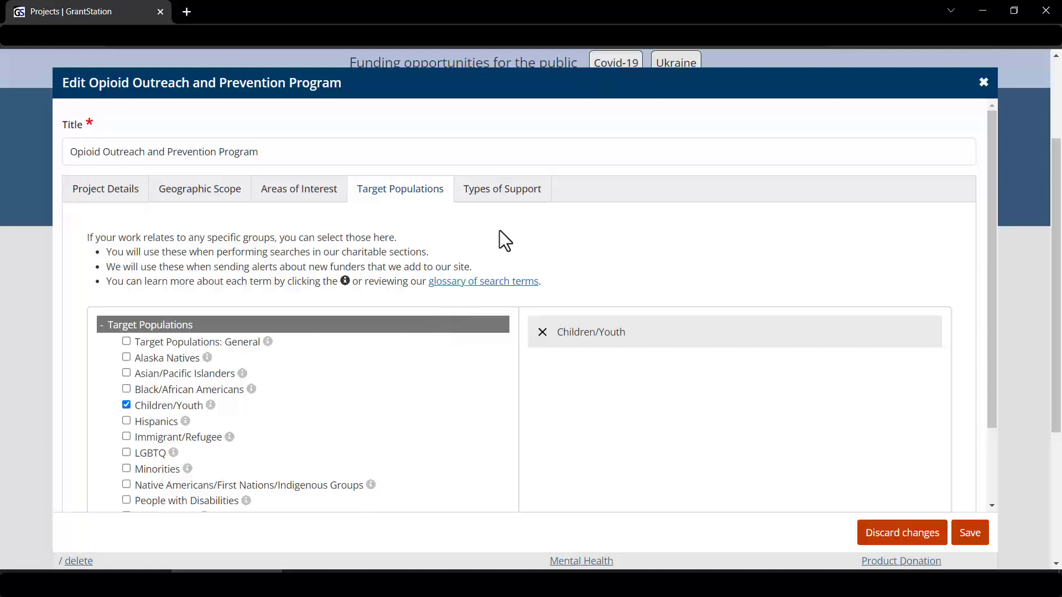
Step: Switch to the Types of Support tab, where Film/Video Projects is already chosen
left_click(517, 191)
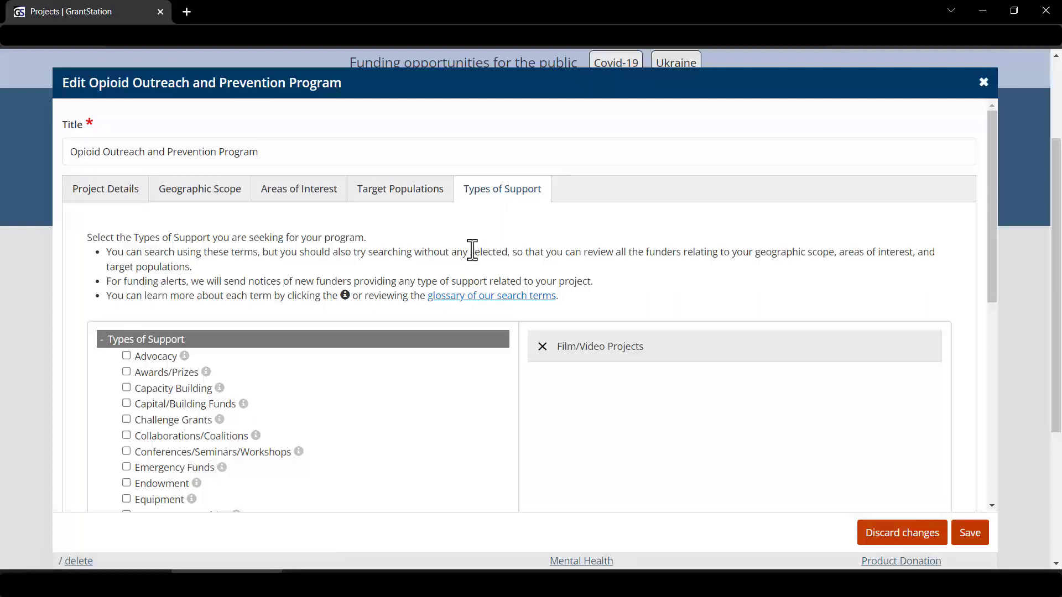
Step: Tick Collaborations/Coalitions as a support type and view the Emergency Funds definition
scroll(303, 354, "down", 1)
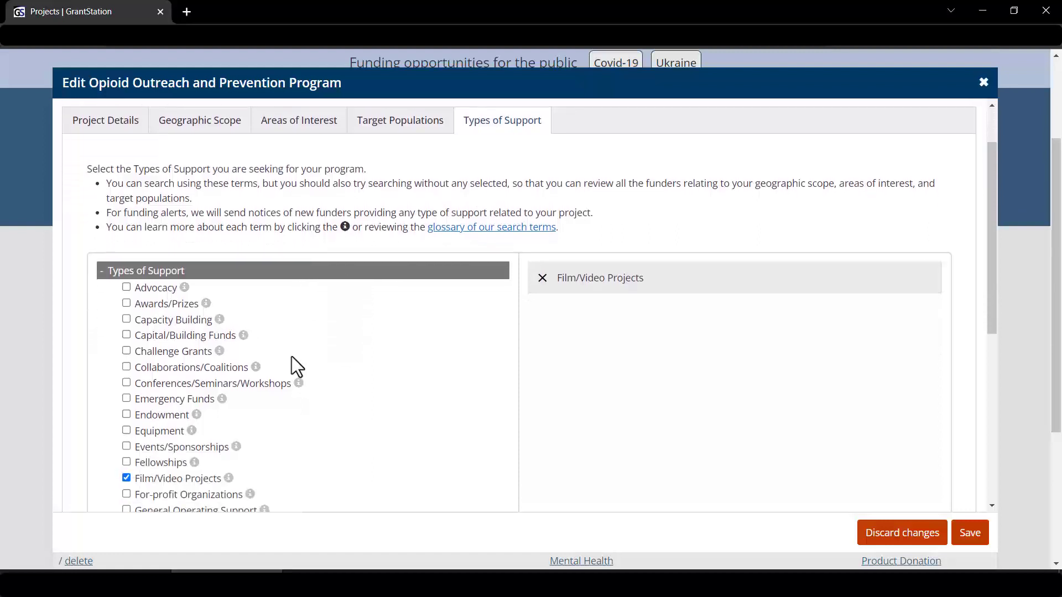
left_click(130, 369)
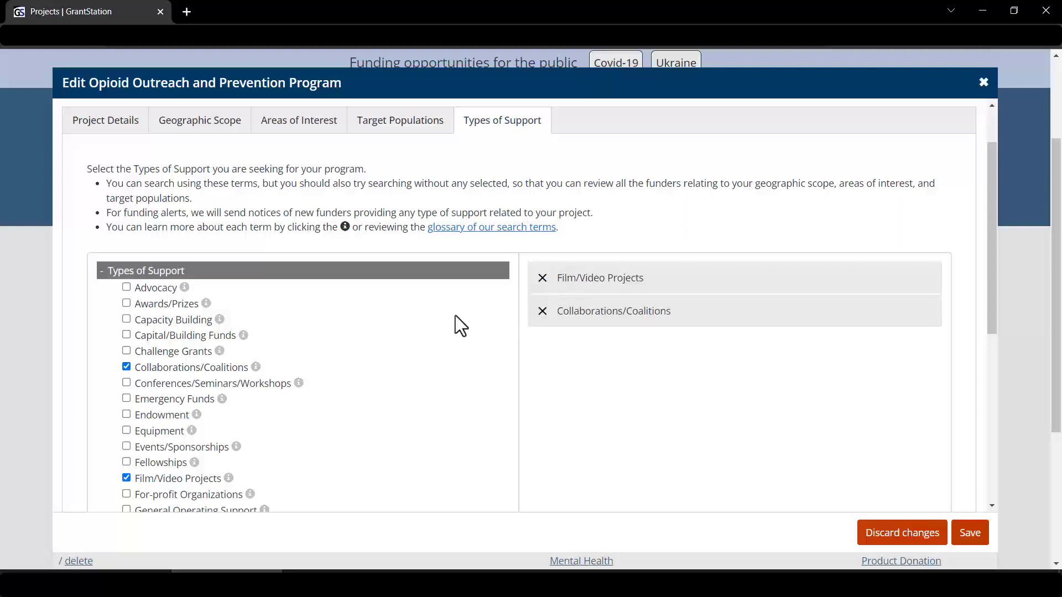
left_click(221, 395)
scroll(221, 394, "down", 3)
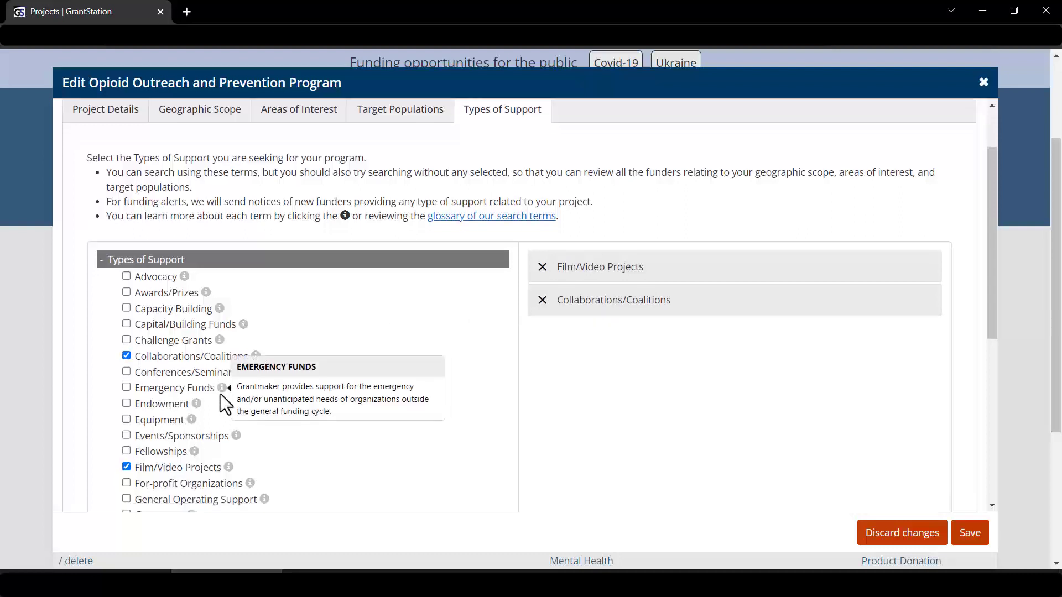
scroll(220, 394, "down", 4)
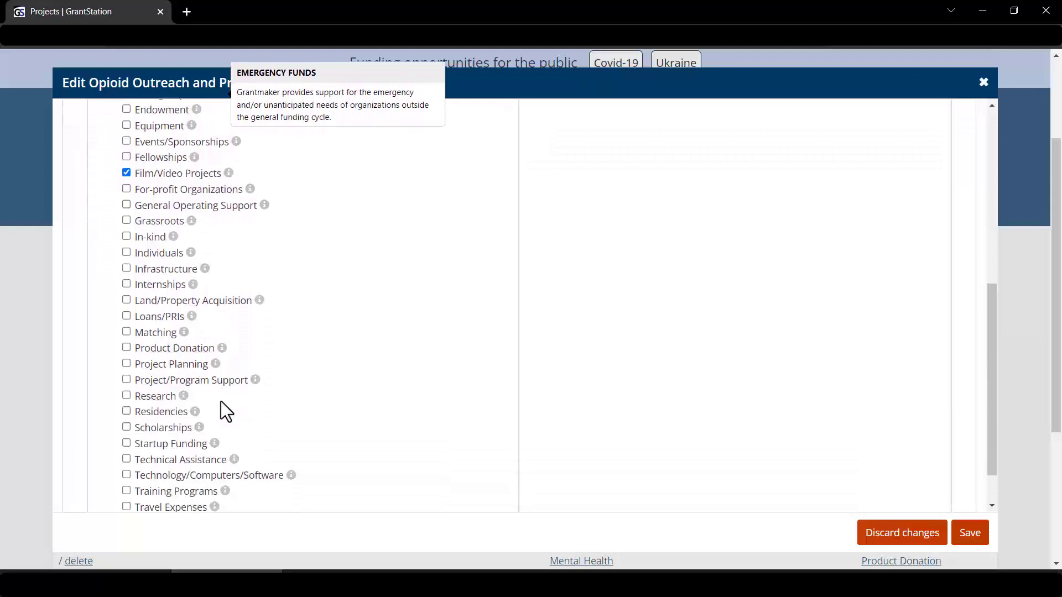
Step: Tick Technology/Computers/Software and Equipment, then review the chosen support types
left_click(125, 439)
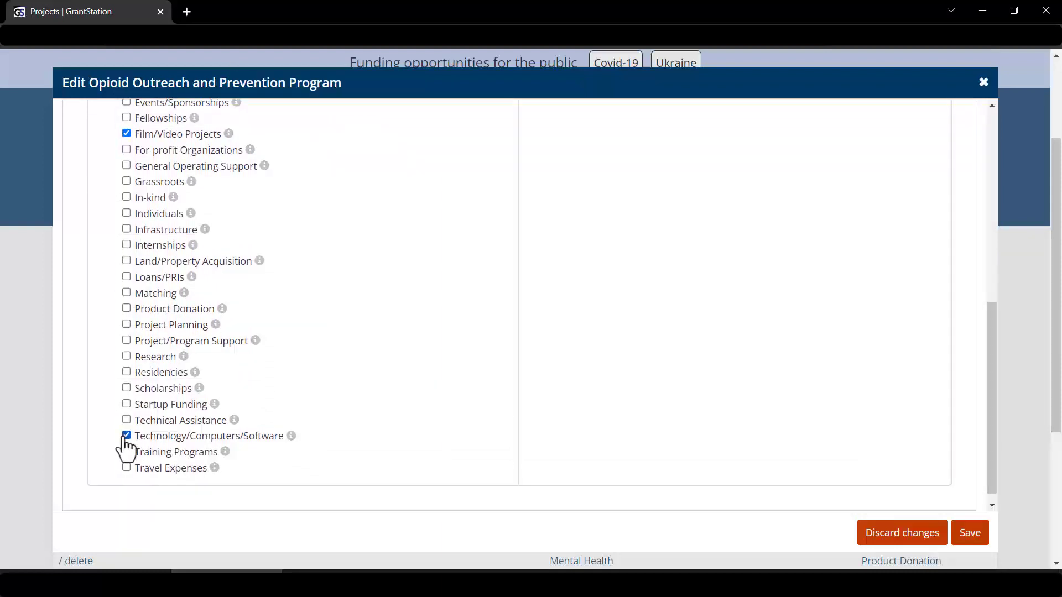
scroll(129, 447, "up", 1)
scroll(127, 446, "up", 4)
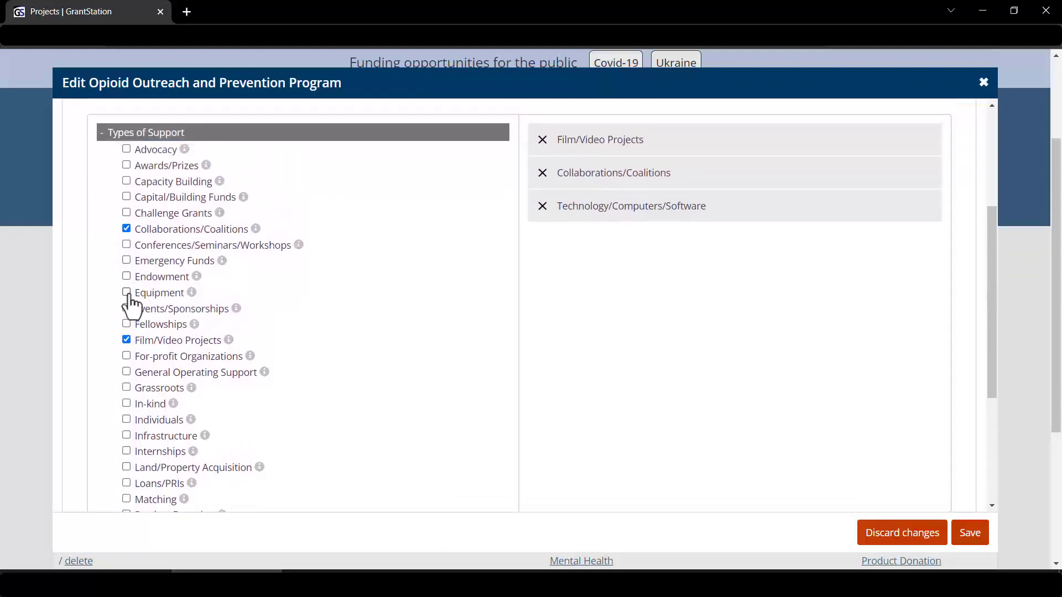
left_click(127, 293)
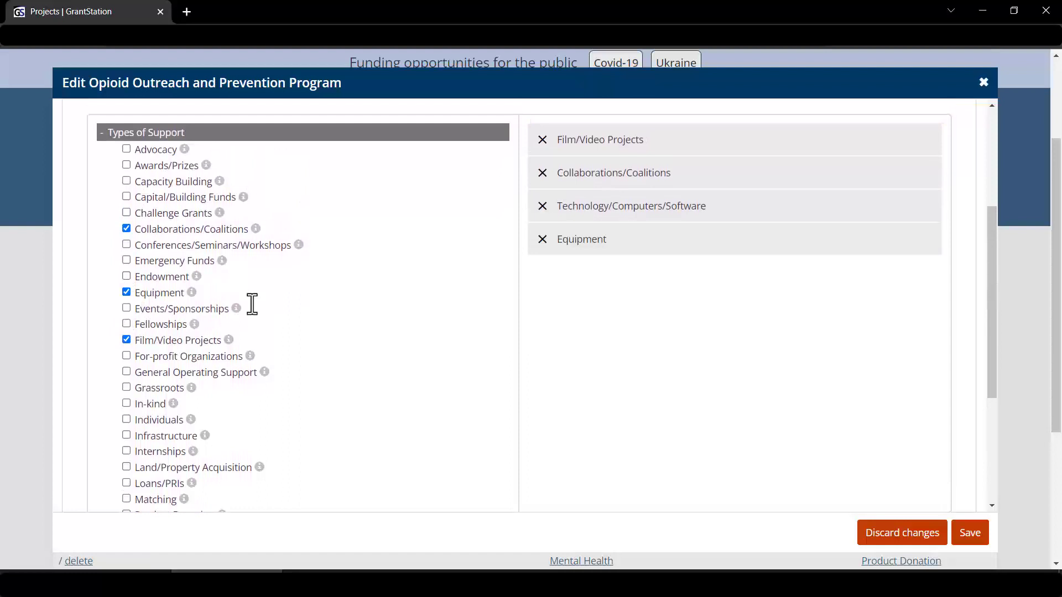
scroll(252, 304, "up", 3)
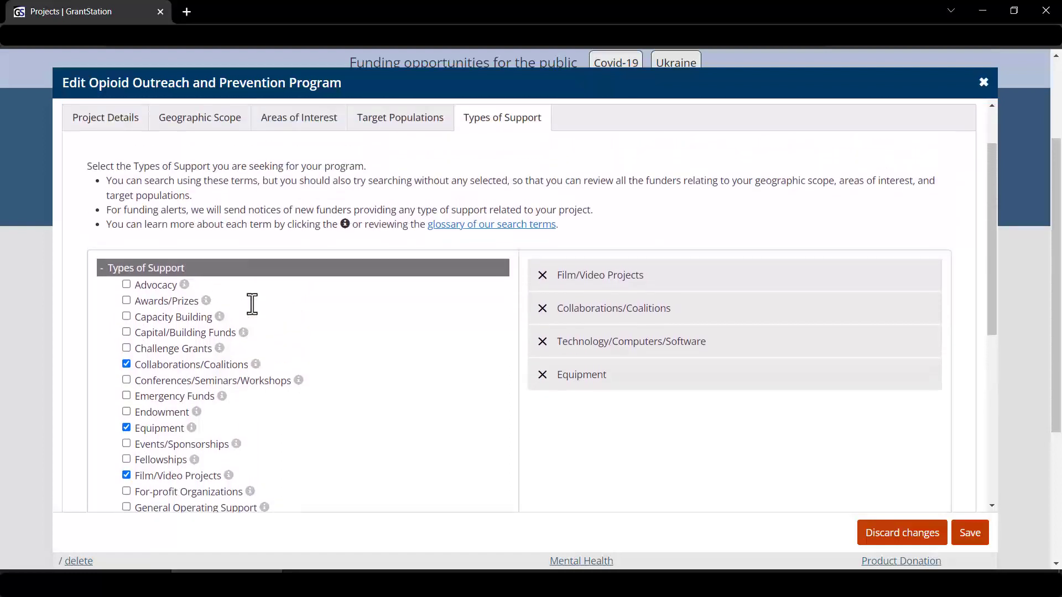
scroll(252, 304, "up", 2)
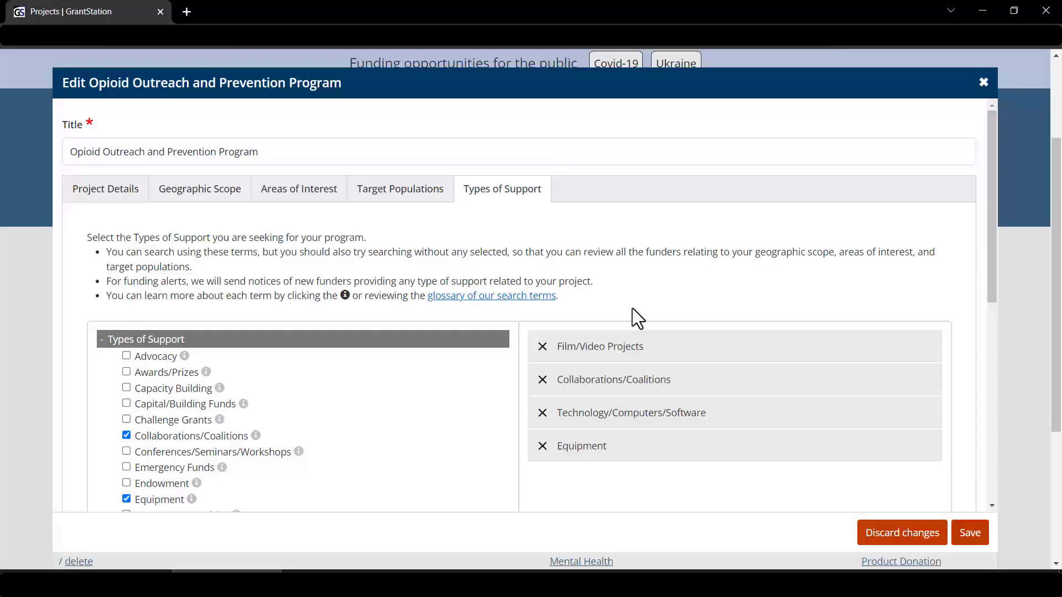
scroll(632, 309, "down", 5)
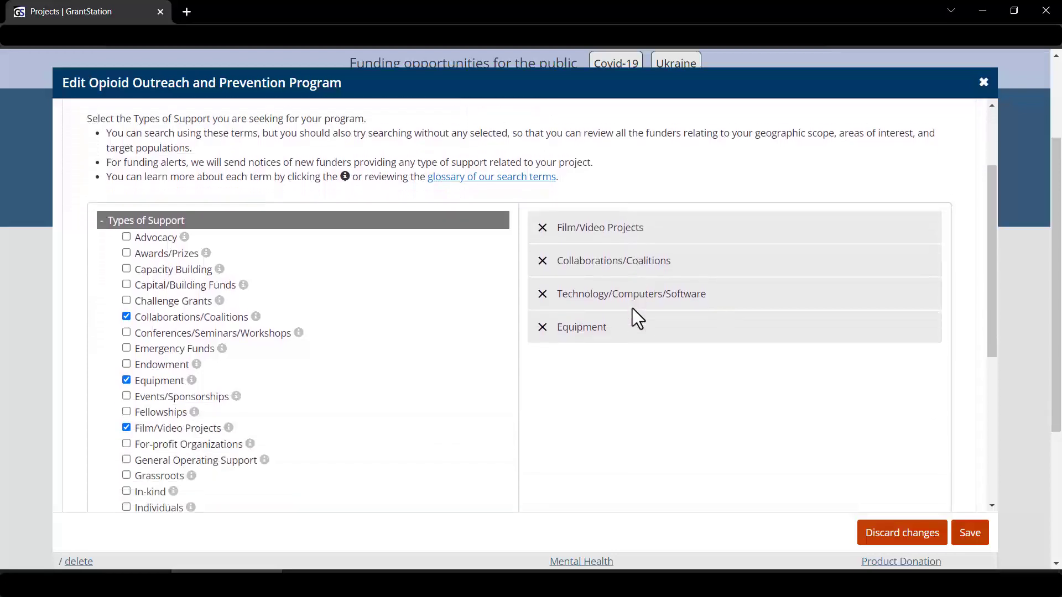
scroll(632, 307, "down", 3)
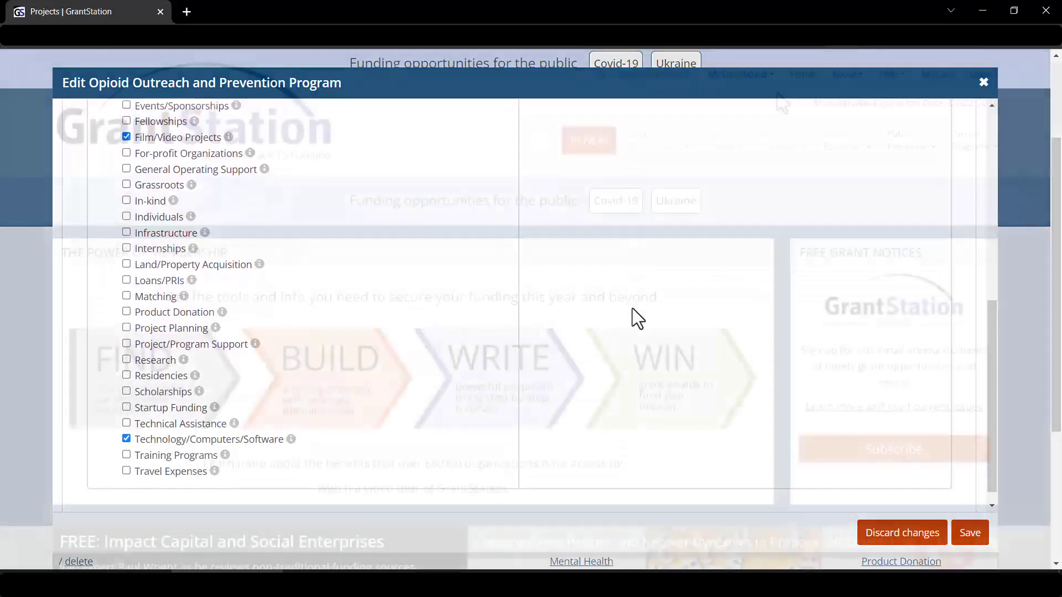